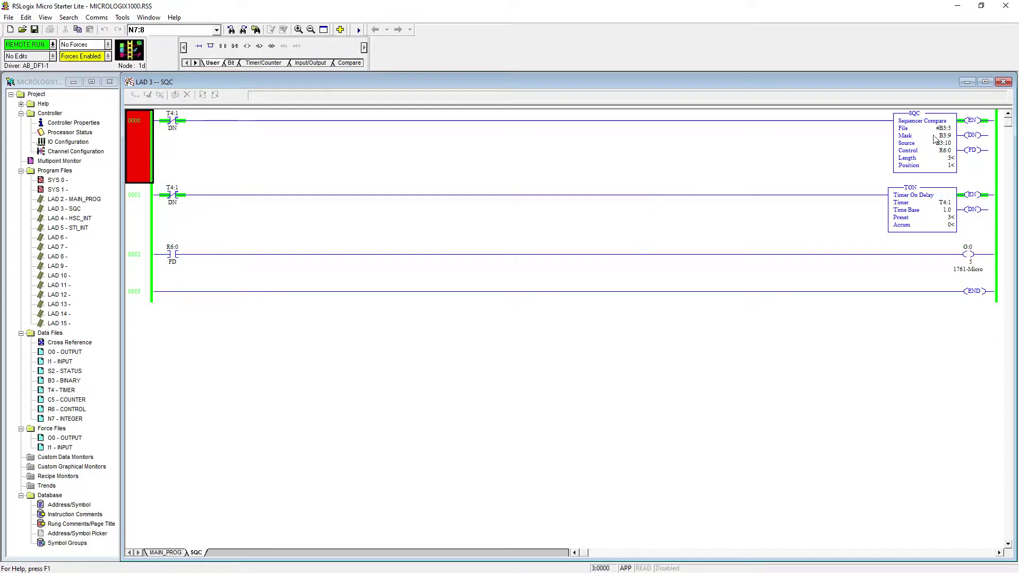
Inspect the SQC instruction, its mask address B3:9, and the T4:1 DN contact on rung 0000.
left_click(914, 115)
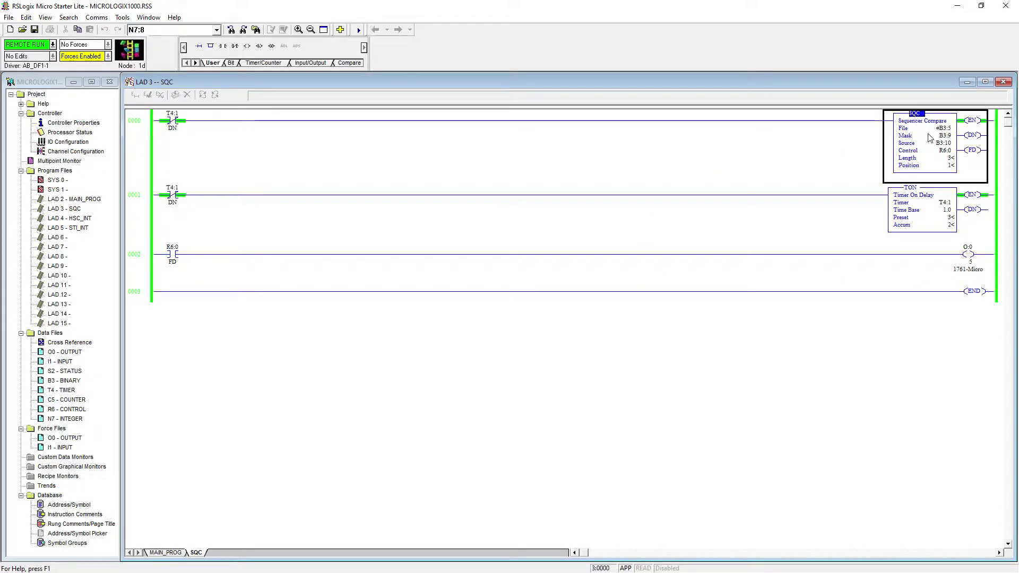
left_click(943, 136)
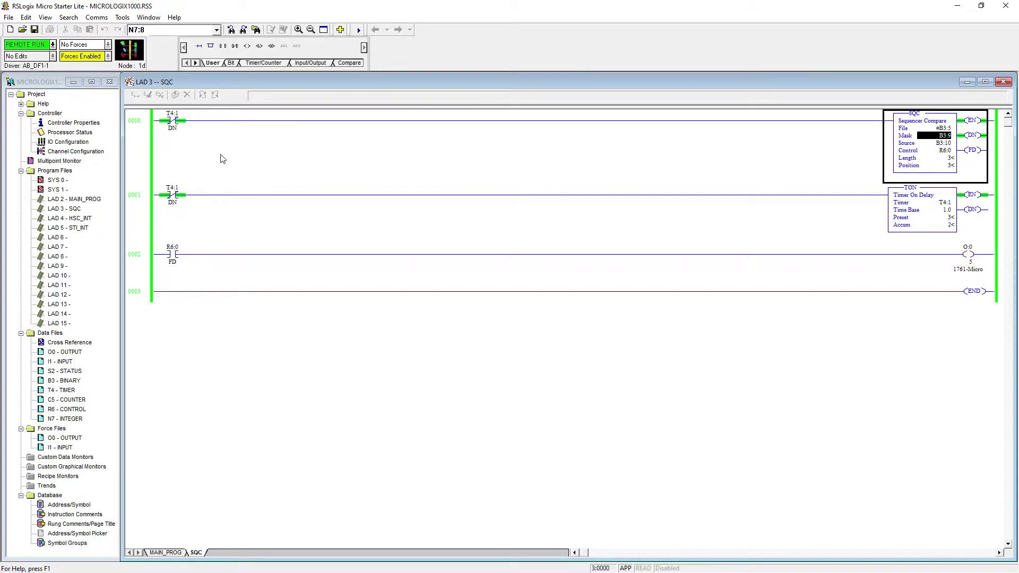
left_click(173, 122)
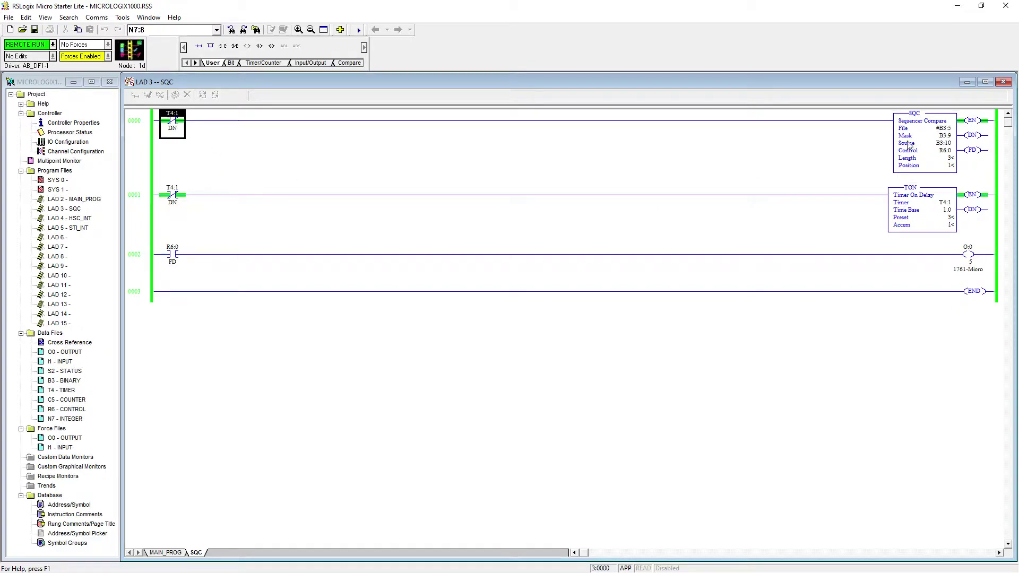
left_click(944, 136)
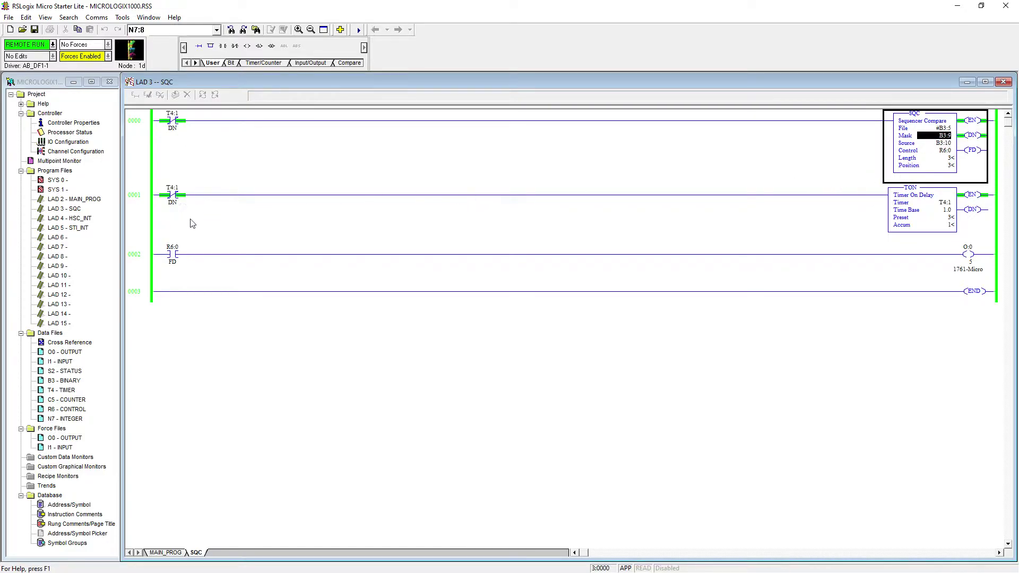
Open the B3 binary data table and size it beside the ladder window.
left_click(67, 383)
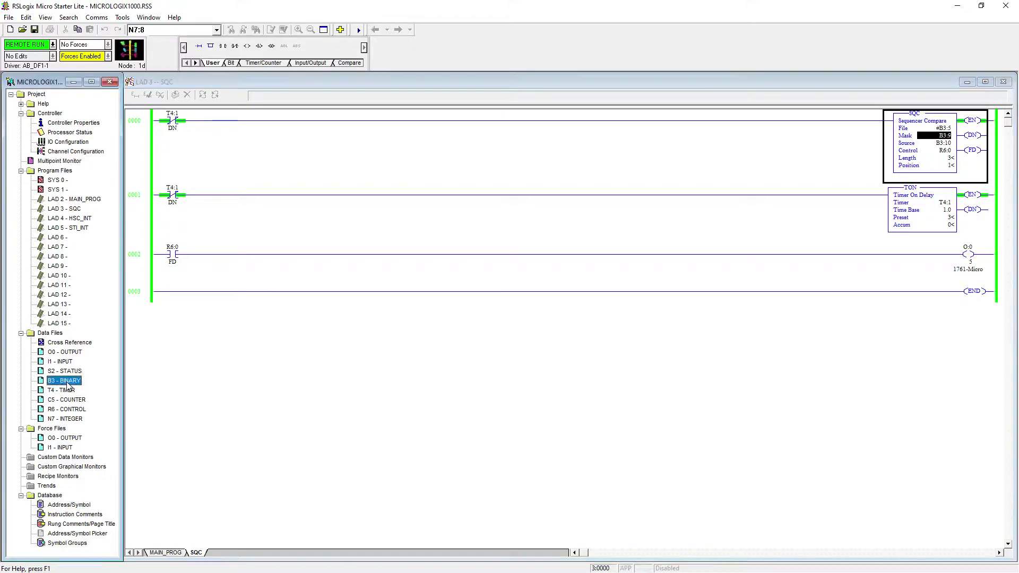
double_click(68, 385)
mouse_move(145, 337)
left_mouse_down()
mouse_move(301, 374)
mouse_move(414, 374)
left_mouse_up()
left_click_drag(129, 108, 227, 148)
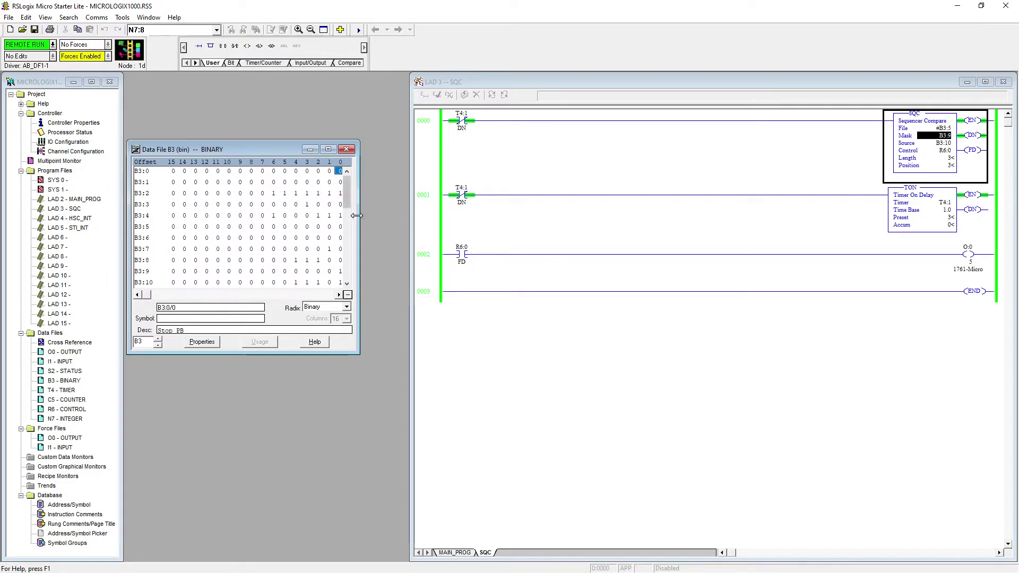
left_click_drag(356, 216, 370, 216)
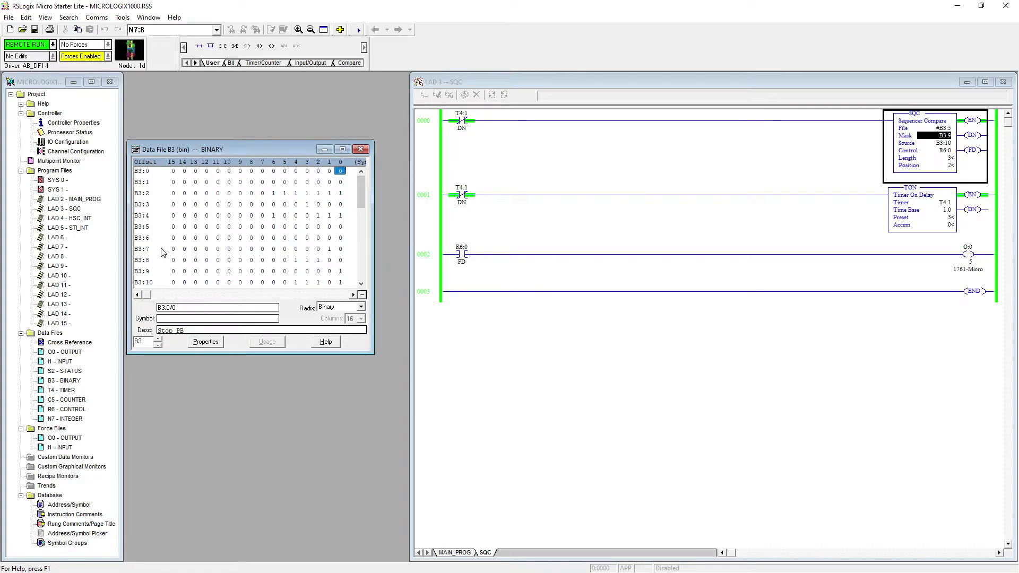
left_click(141, 228)
left_click(360, 283)
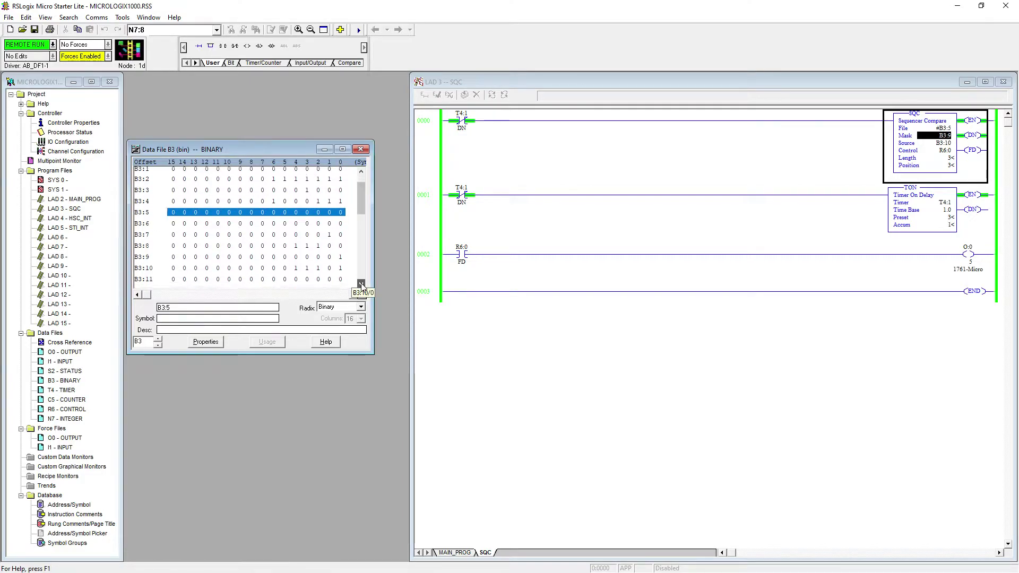
left_click(361, 284)
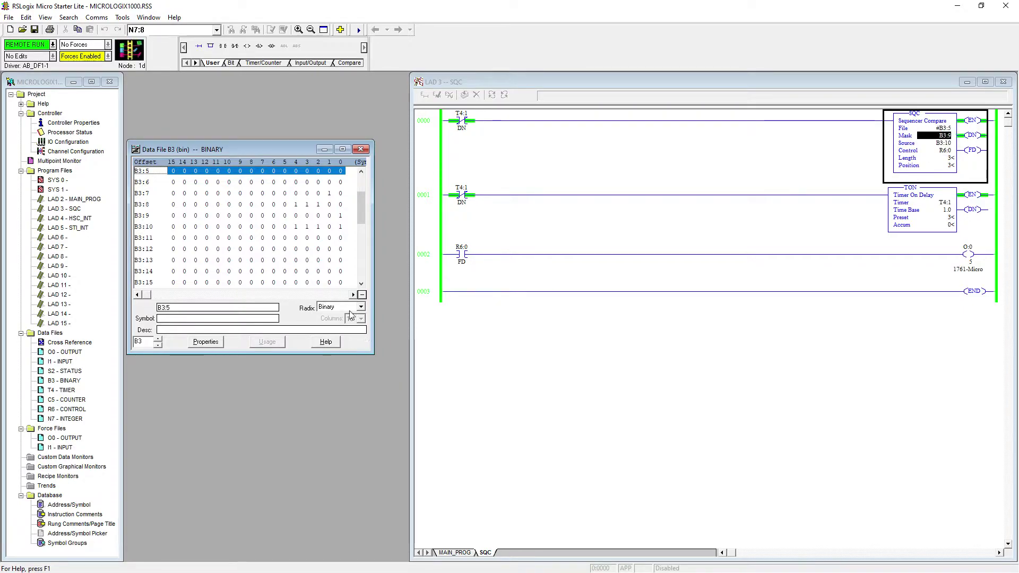
left_click(361, 282)
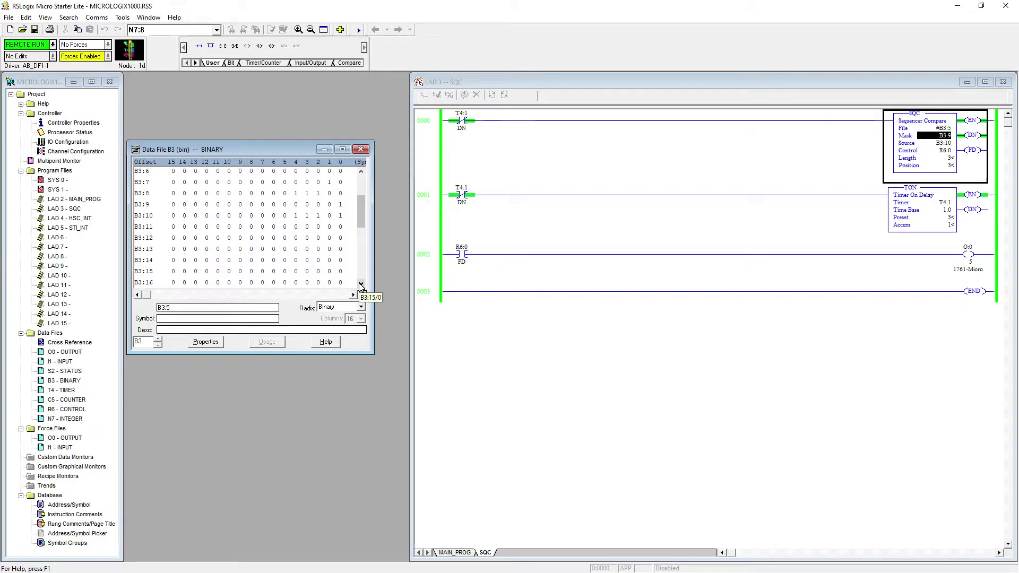
left_click(147, 175)
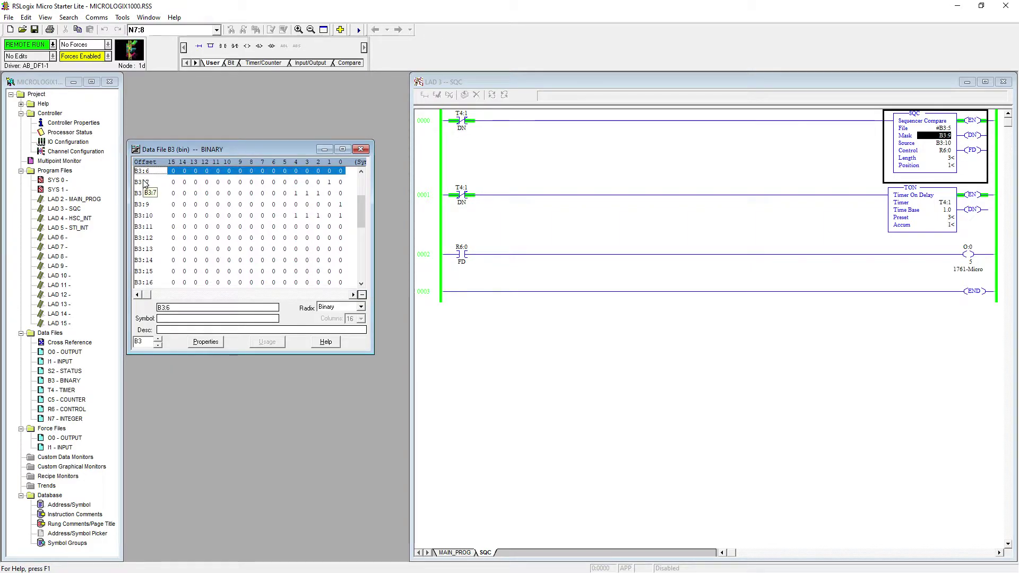
left_click(145, 183)
left_click(145, 196)
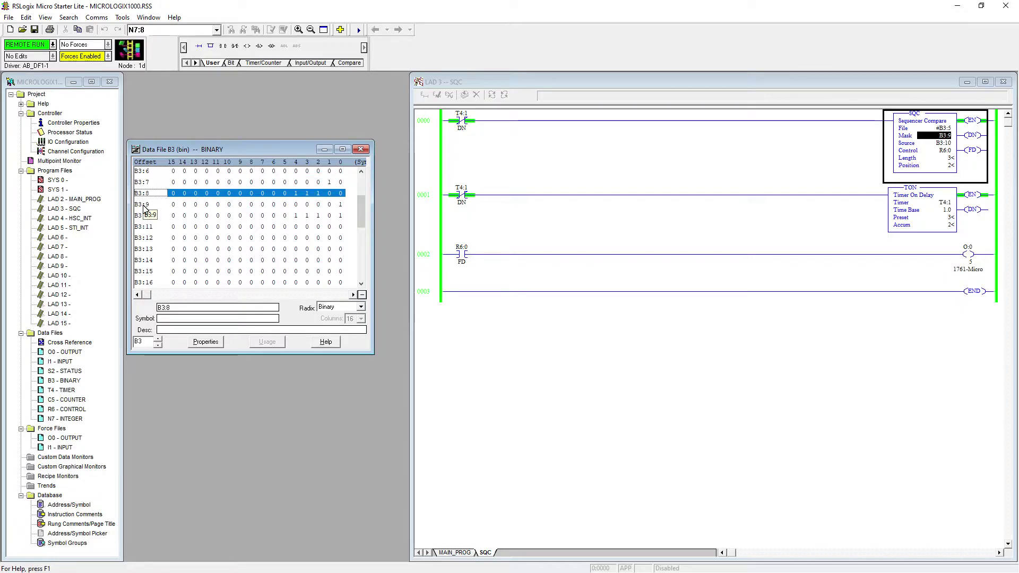
left_click(144, 207)
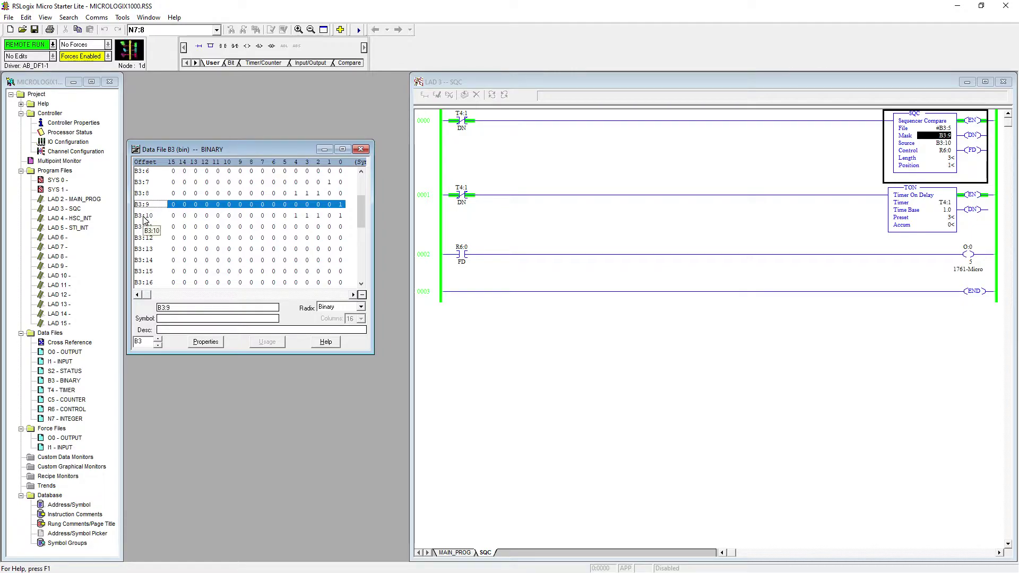
left_click(143, 217)
left_click(149, 173)
left_click(148, 194)
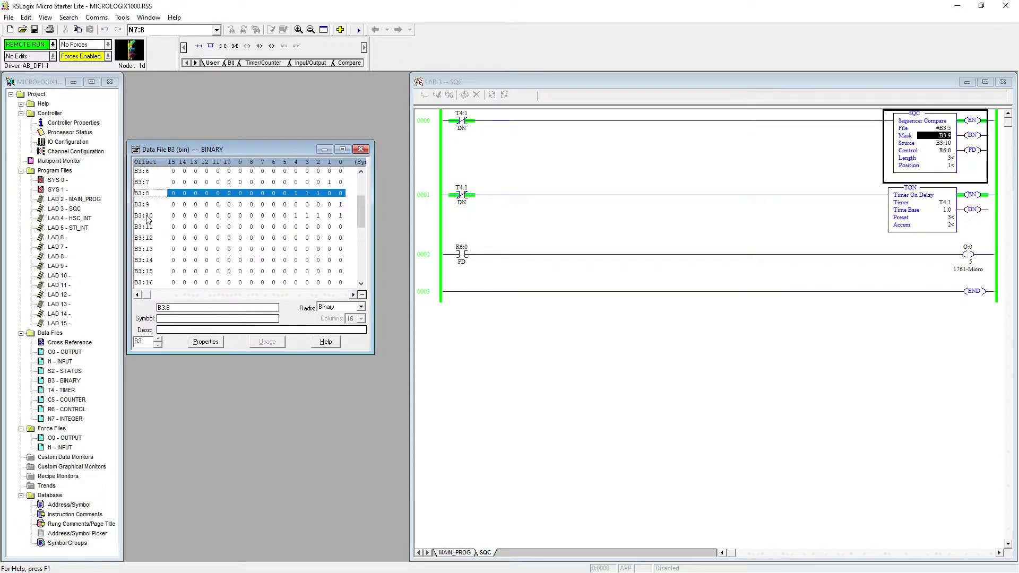
left_click(148, 217)
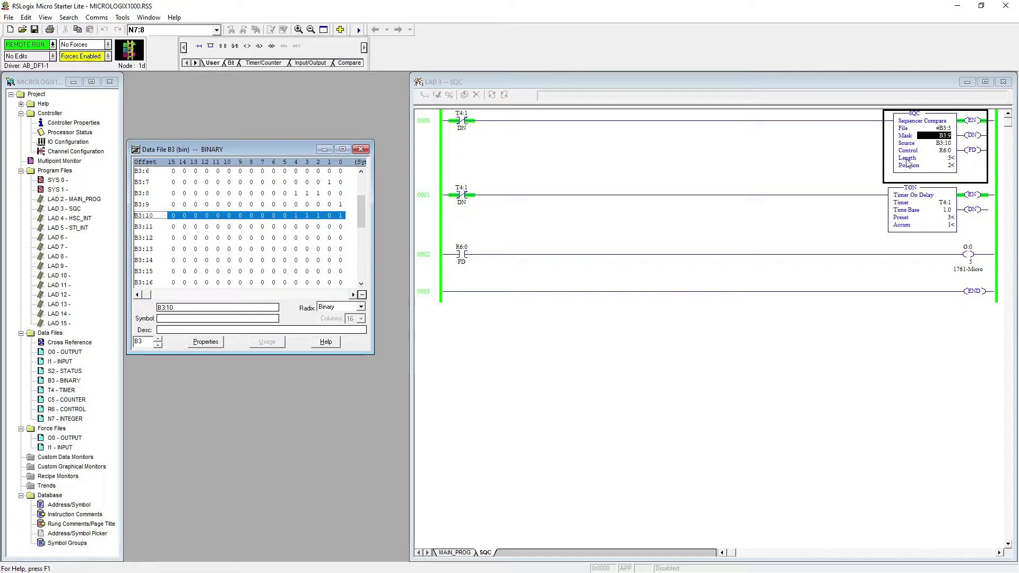
left_click(816, 212)
left_click(471, 257)
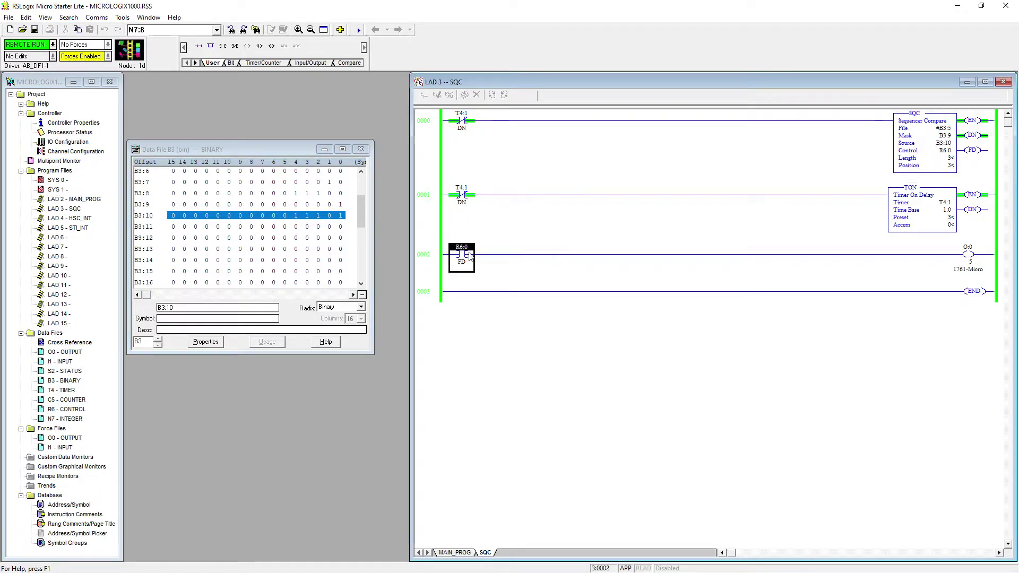
left_click(424, 259)
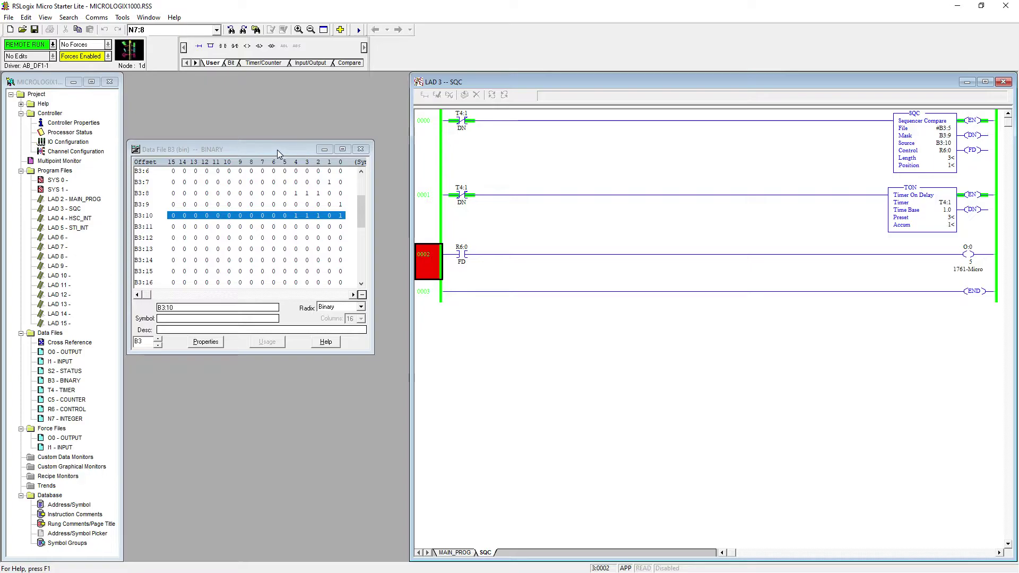
Check bit 0 of words B3:6 through B3:10, then set B3:9/0 to 1.
left_click(146, 205)
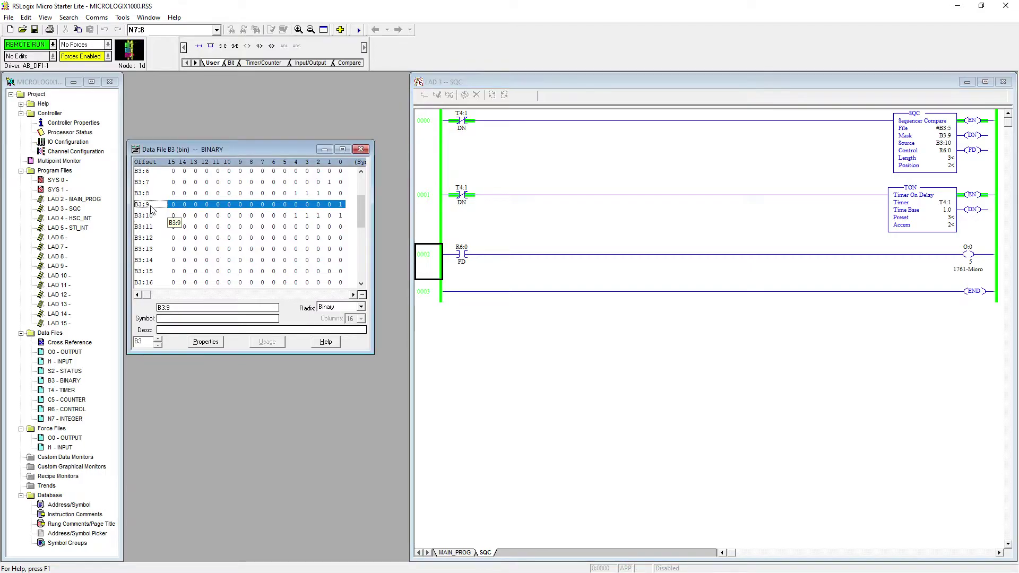
left_click(340, 205)
type("1")
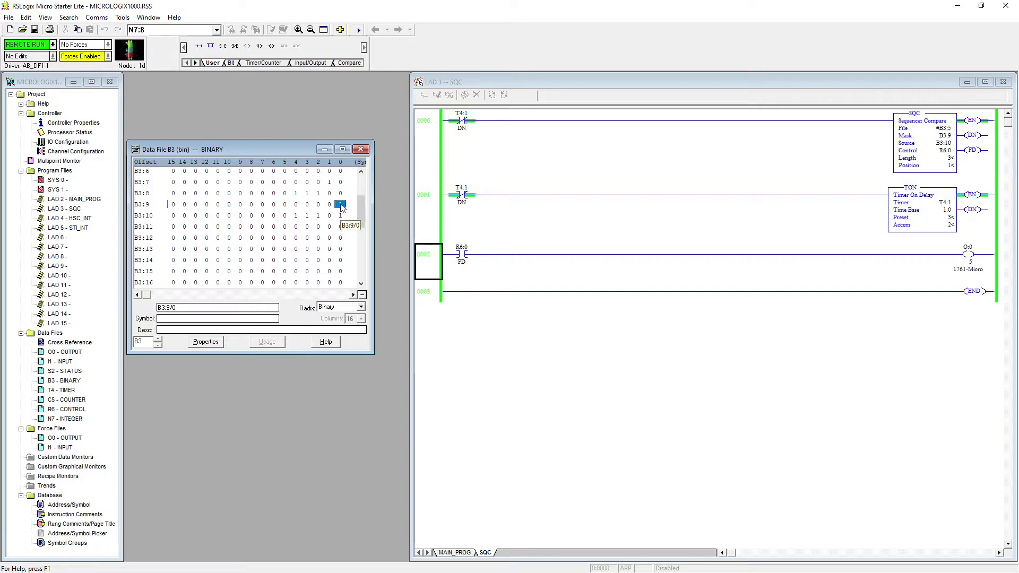
left_click(341, 172)
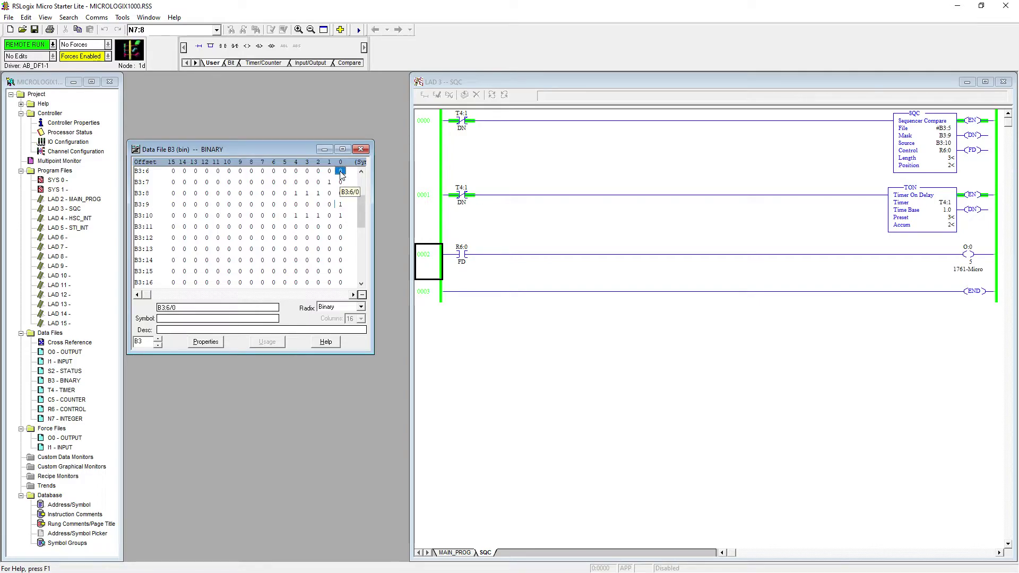
left_click(340, 216)
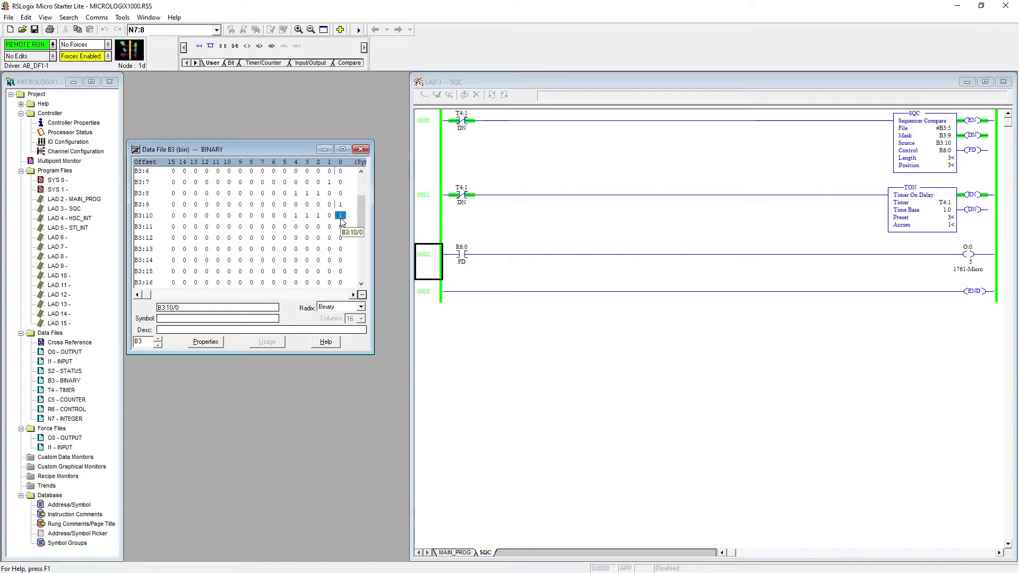
left_click(341, 183)
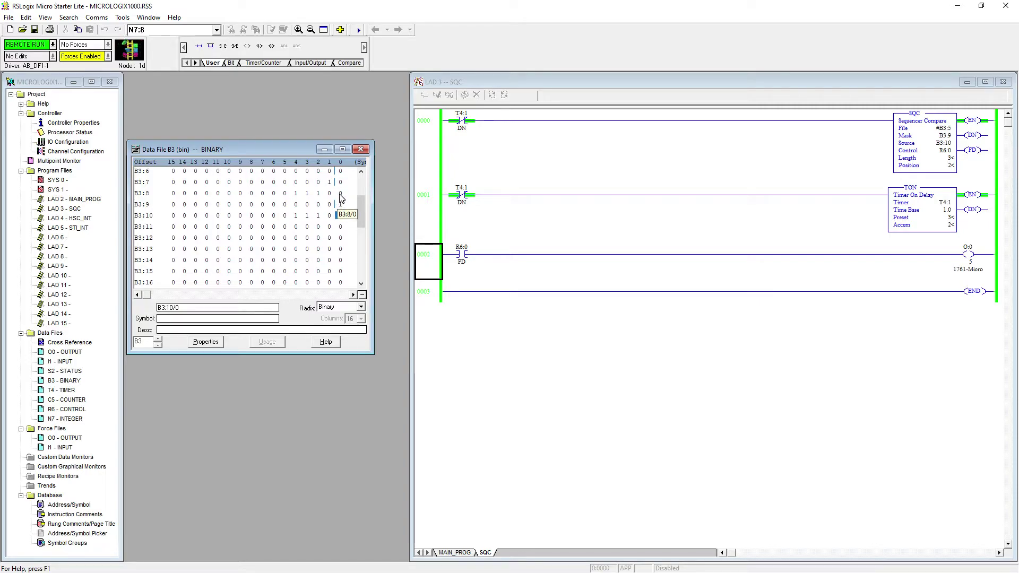
left_click(340, 194)
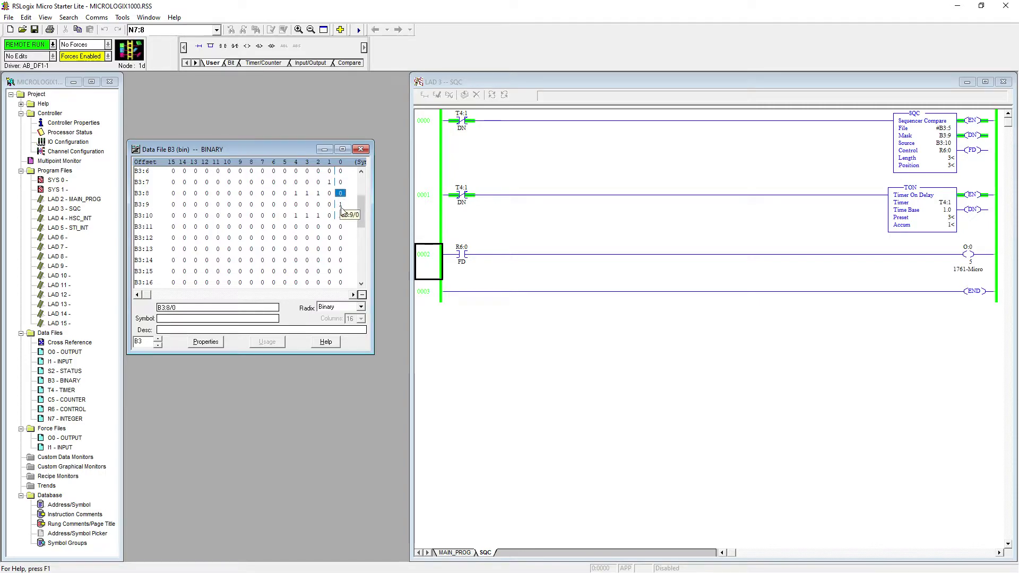
left_click(341, 216)
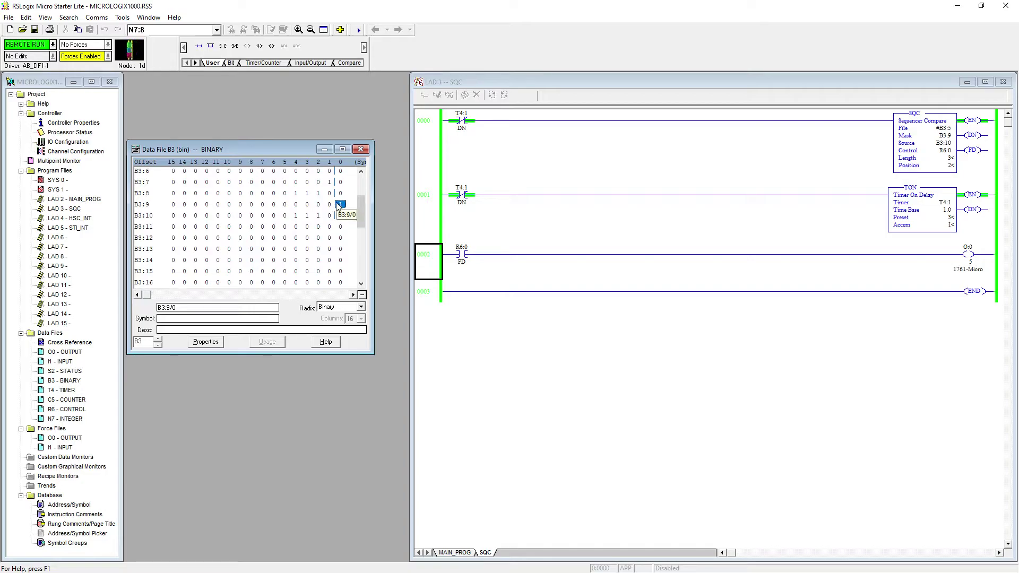
type("1")
key("Return")
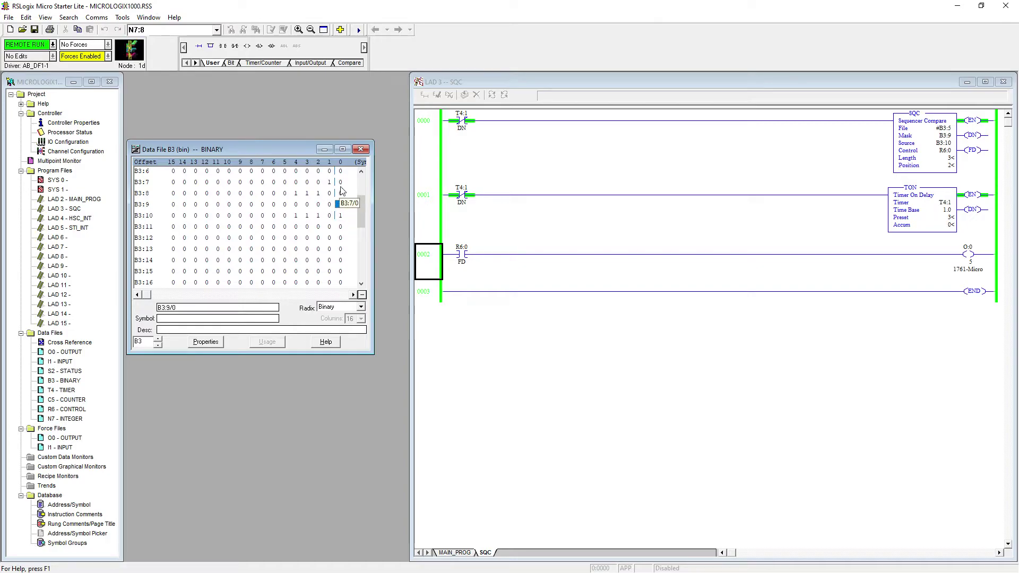
Set B3:6/0 to 1 and select bit 0 of word B3:8.
left_click(340, 171)
type("1")
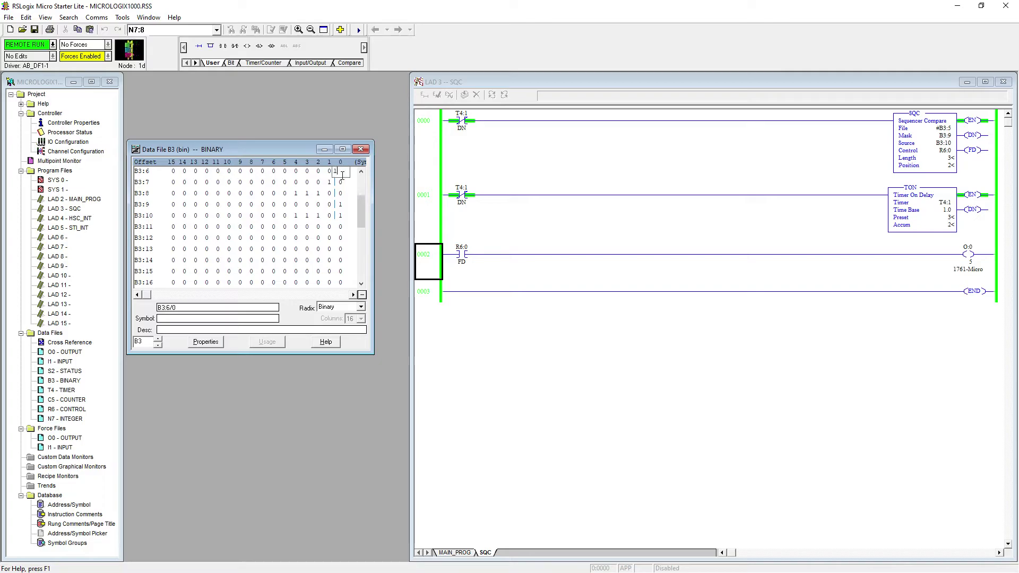
key("Return")
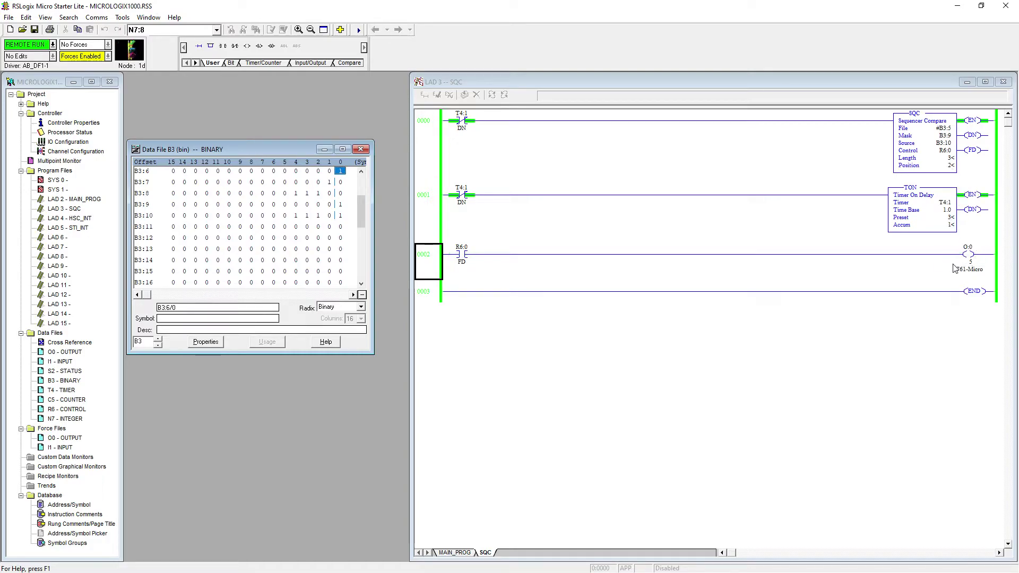
left_click(340, 182)
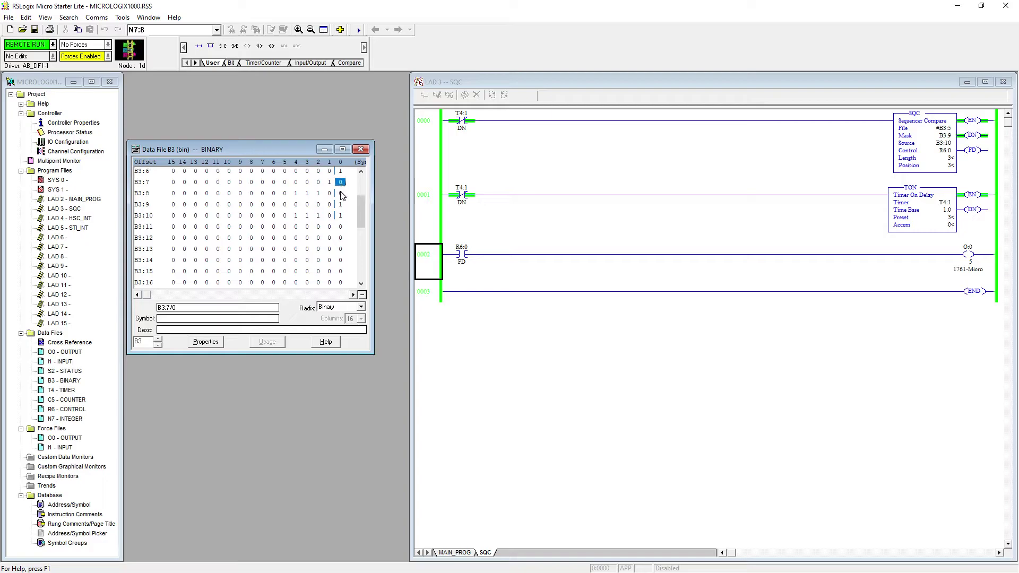
left_click(340, 193)
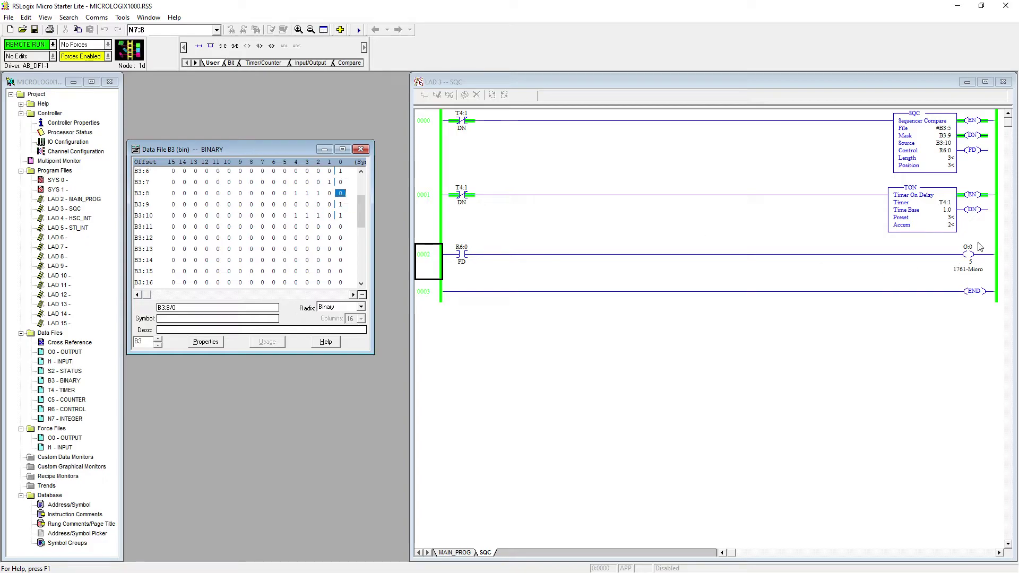
Clear B3:9/0 to 0, then set B3:9/2 and B3:10/1 to 1.
left_click(341, 208)
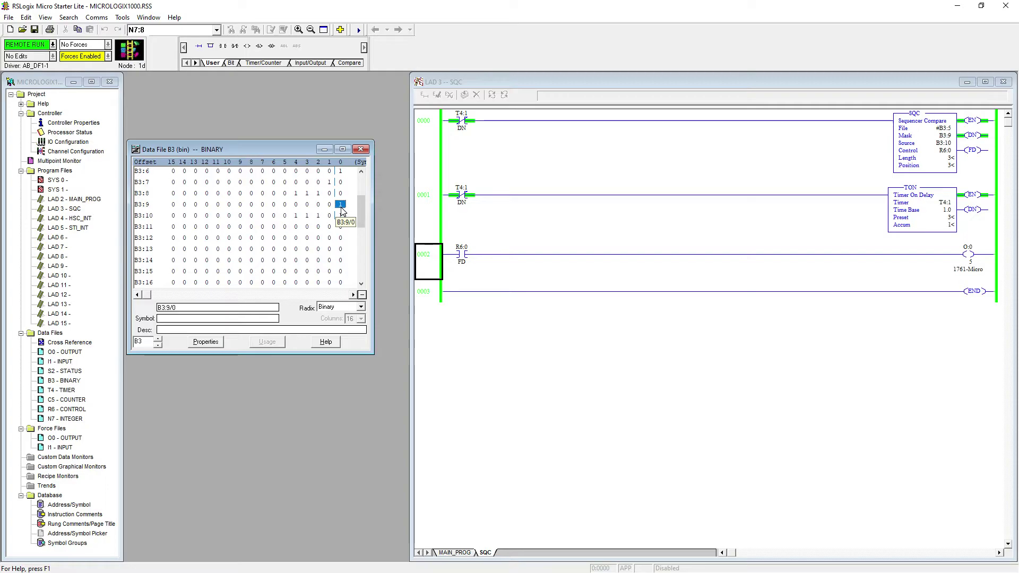
type("0")
key("Return")
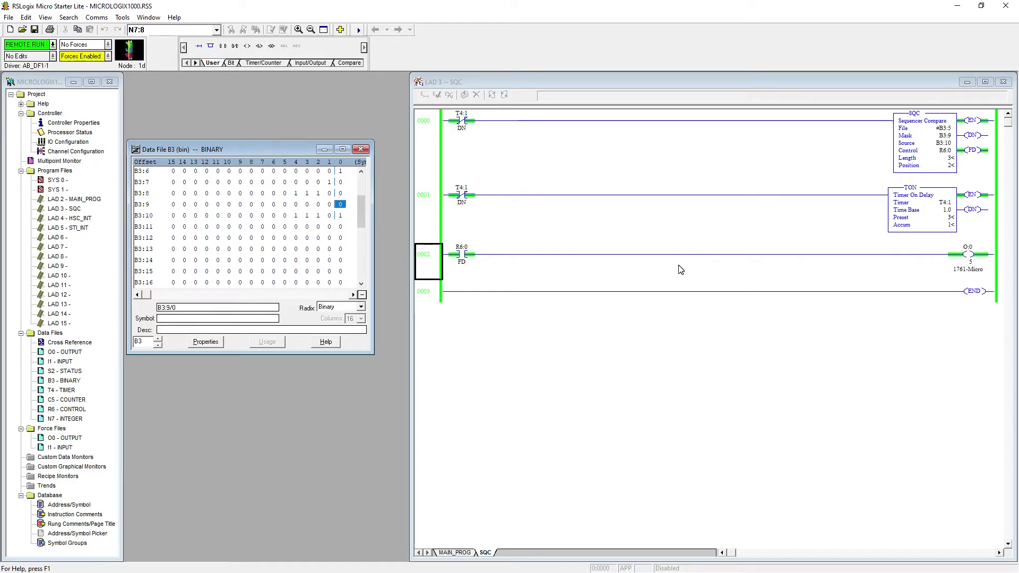
left_click(319, 205)
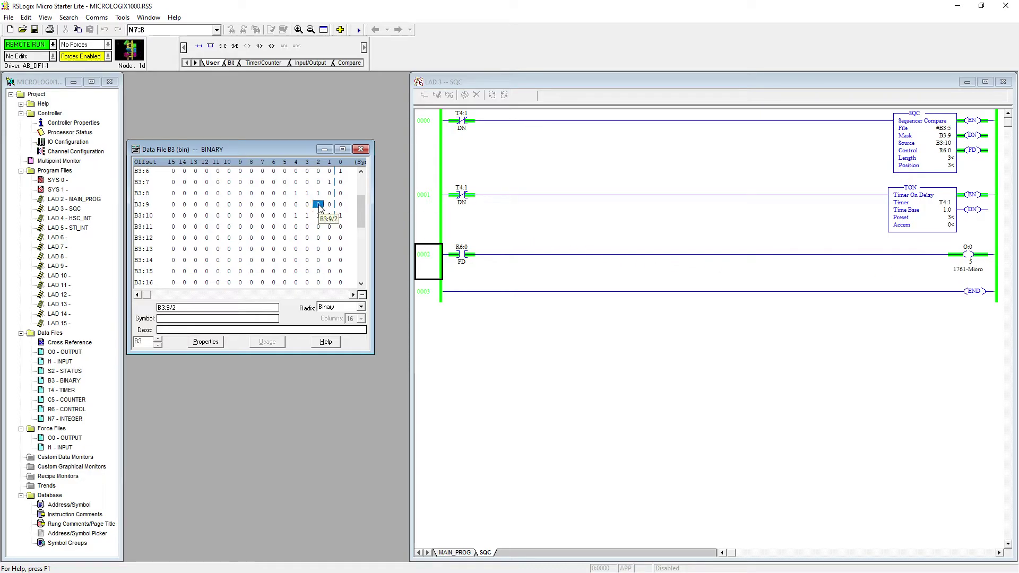
type("1")
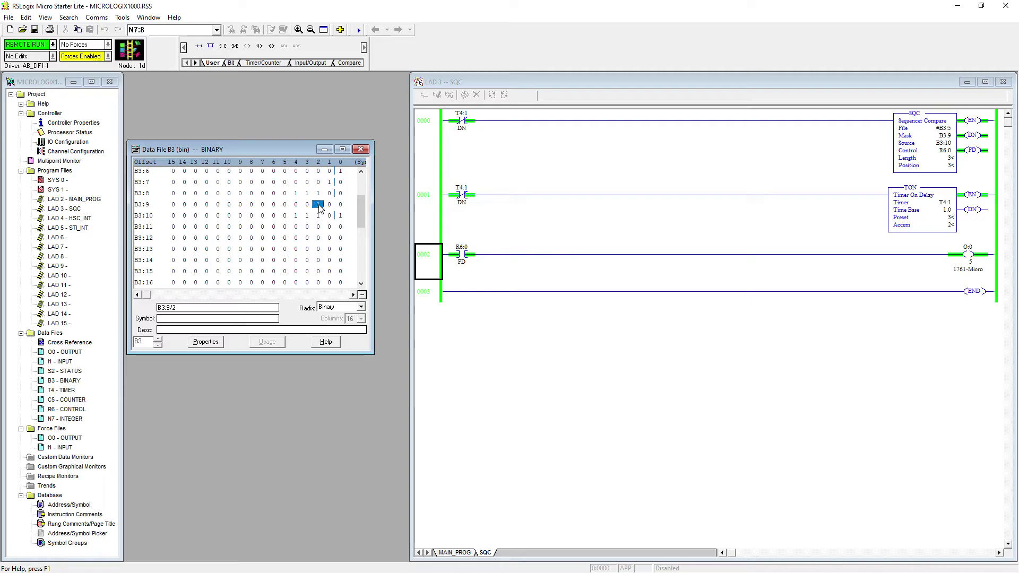
left_click(329, 216)
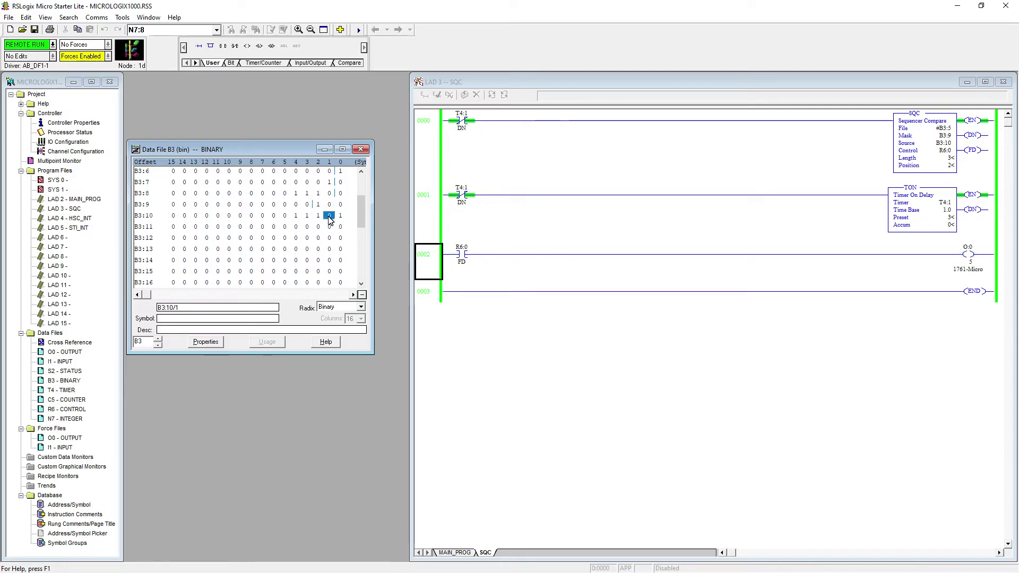
type("1")
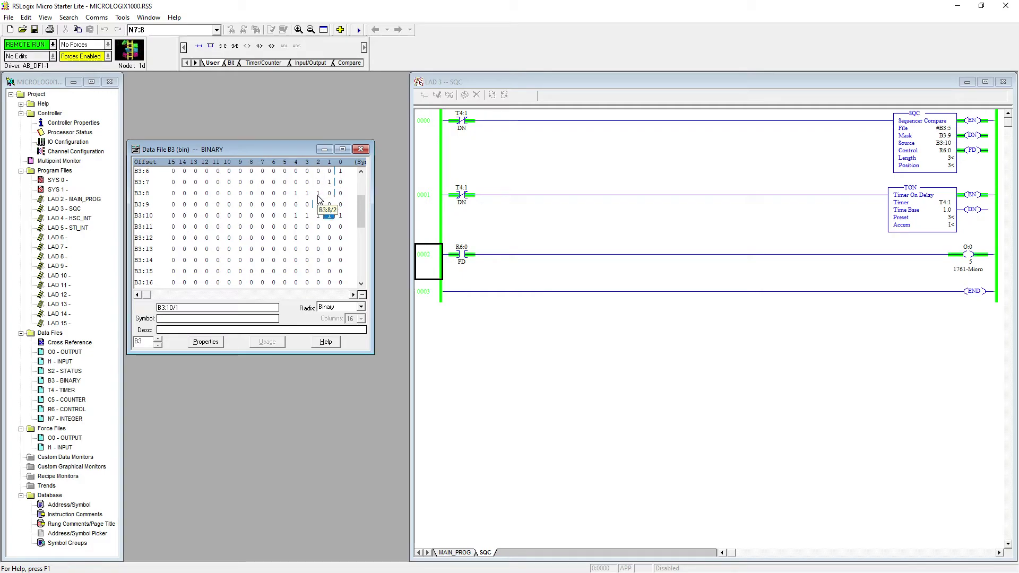
Select the B3:8 word and its bits 2 and 4, then bit 2 of B3:9 and B3:10.
left_click(319, 195)
left_click(143, 195)
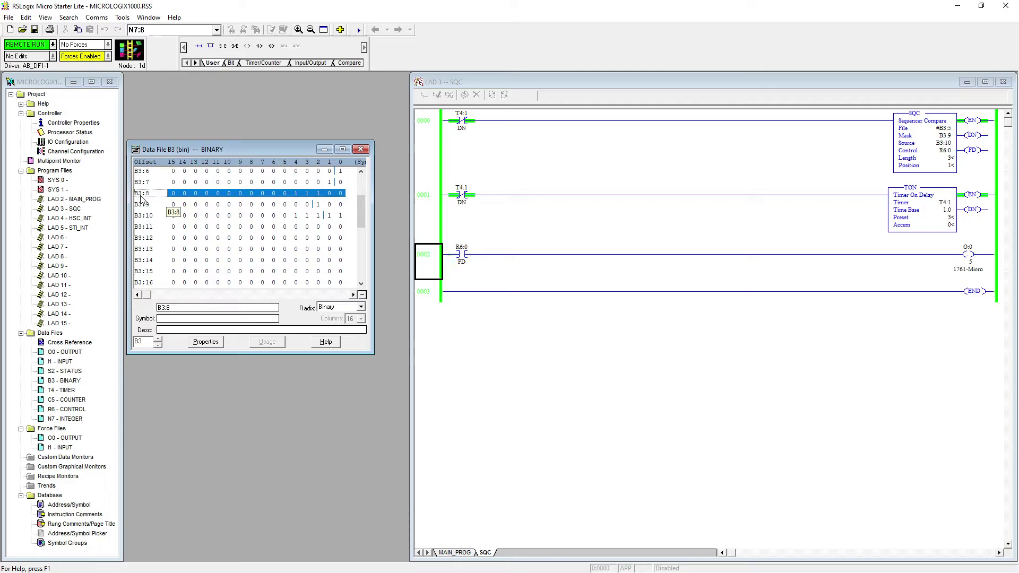
left_click(295, 194)
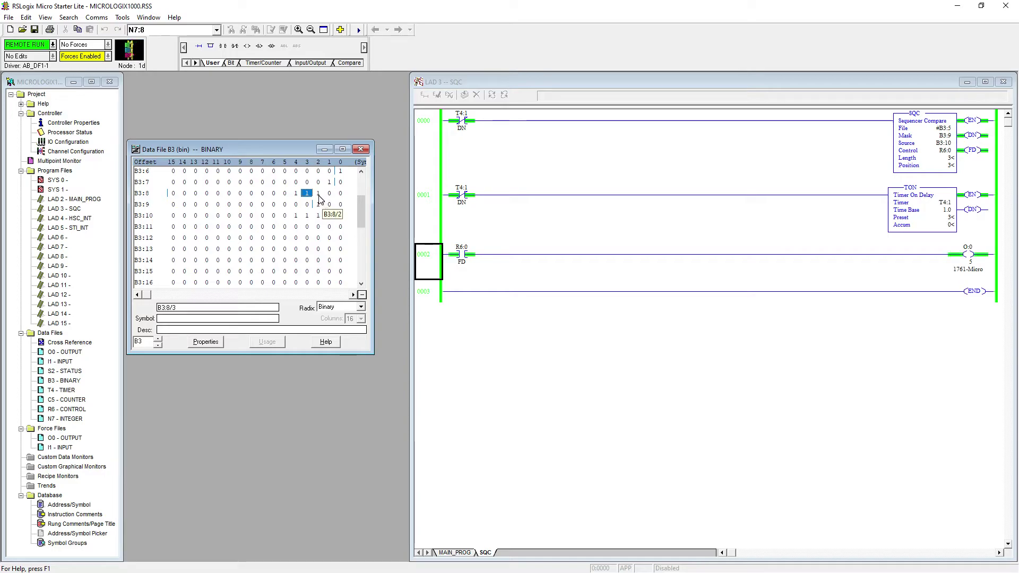
left_click(319, 197)
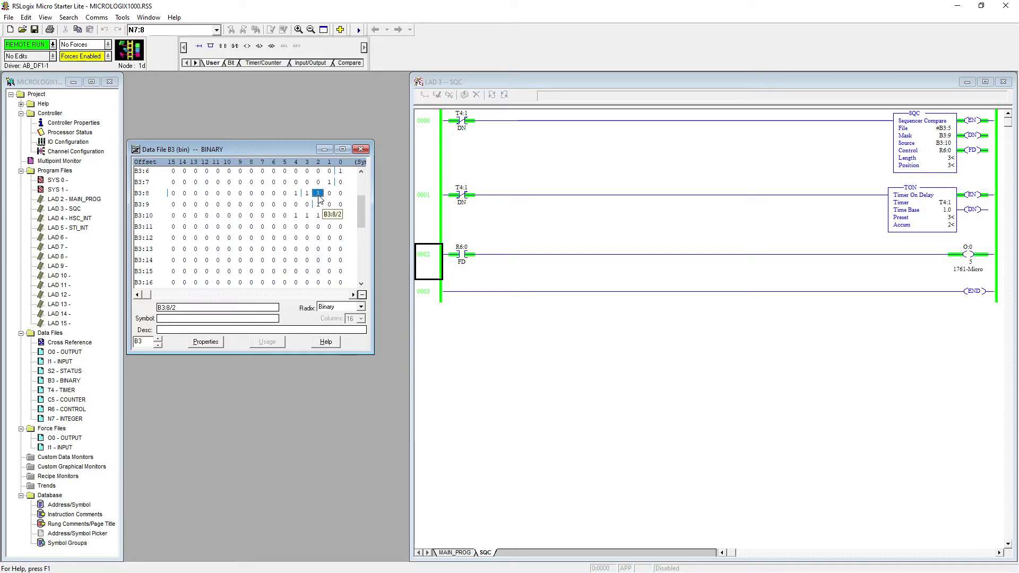
left_click(318, 206)
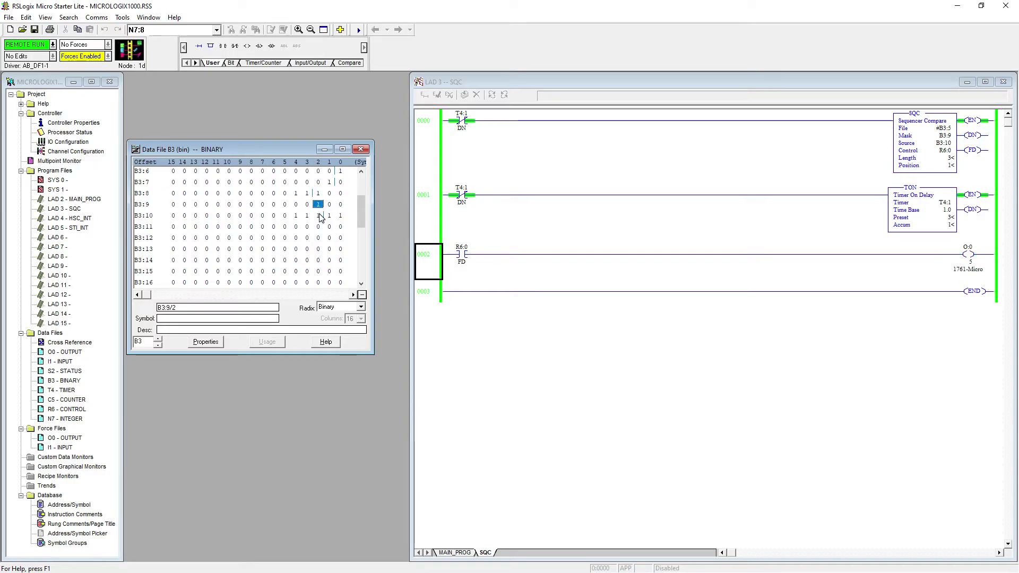
left_click(319, 215)
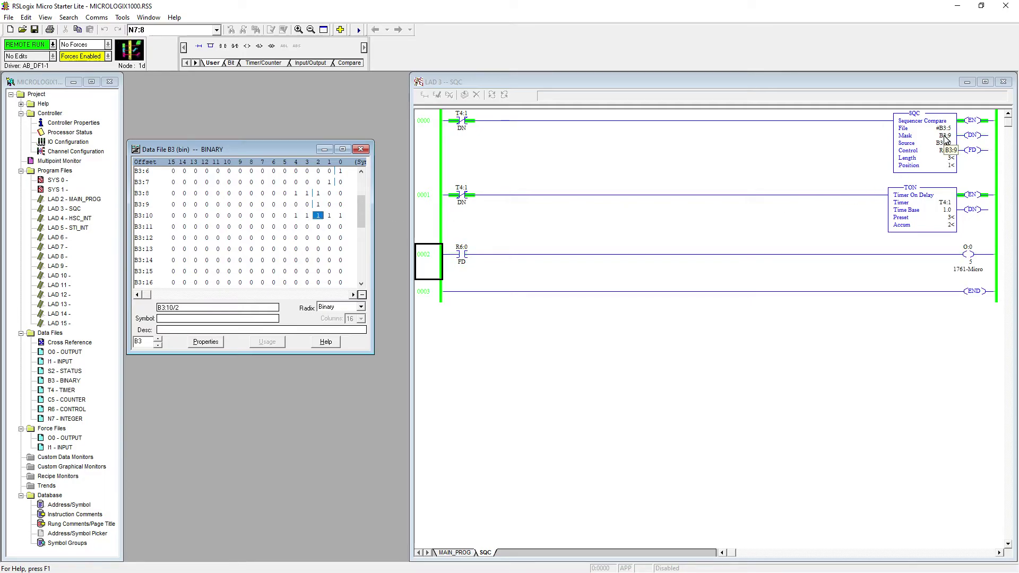
In Hex/BCD radix, enter FFFF as the B3:9 mask value, then reopen the Radix choices.
left_click(361, 307)
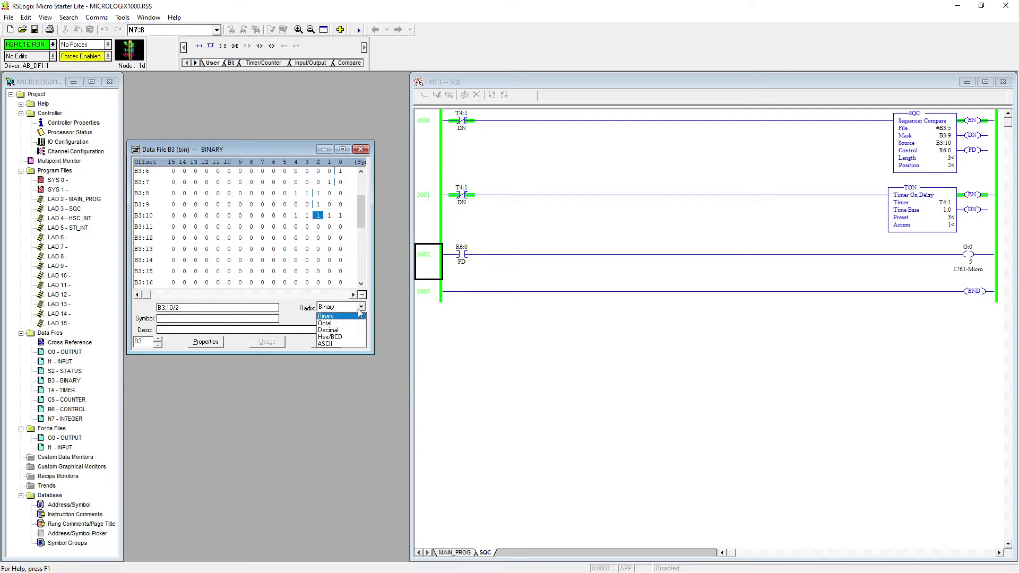
left_click(332, 336)
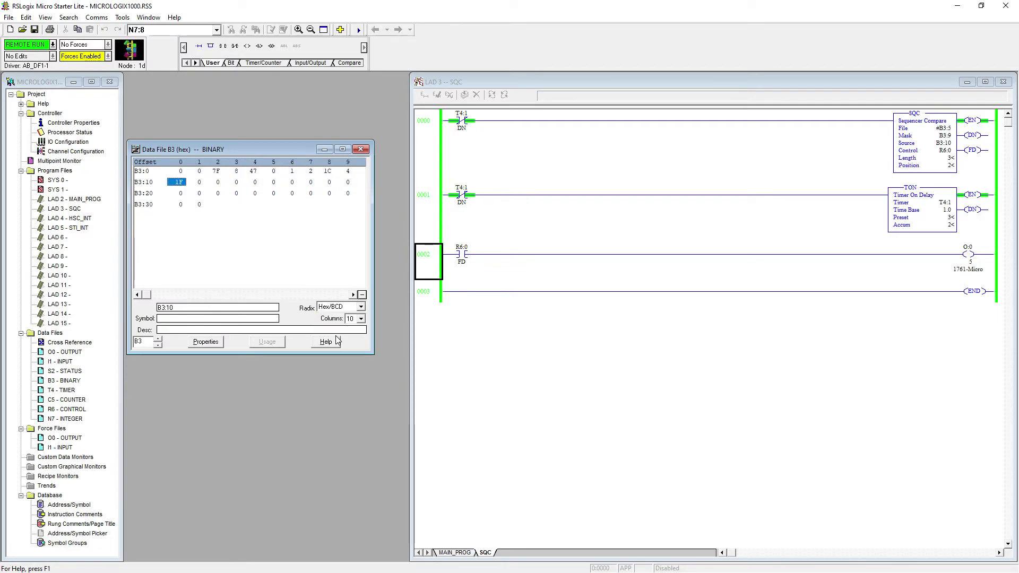
double_click(350, 173)
type("ffff")
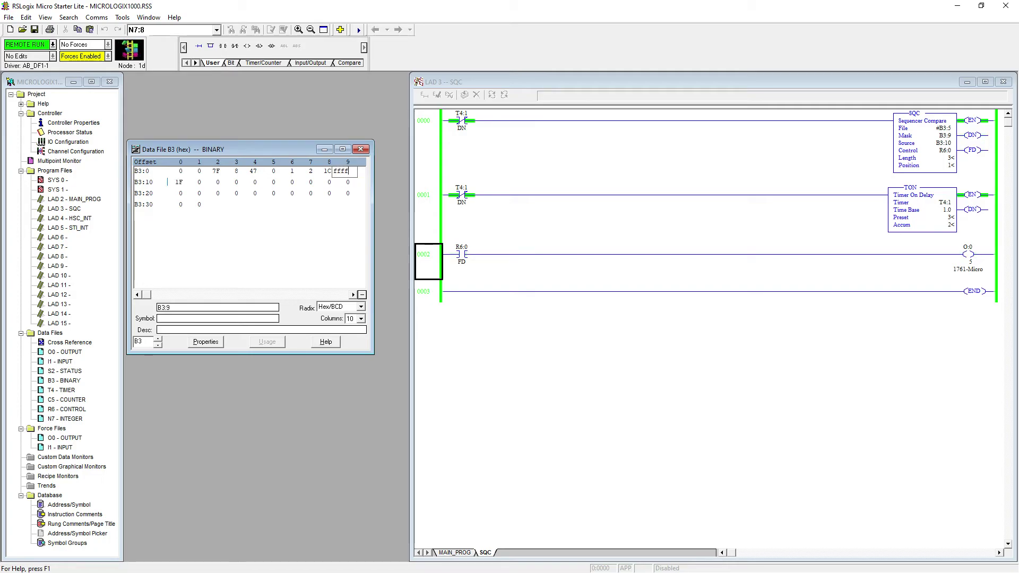
key("Return")
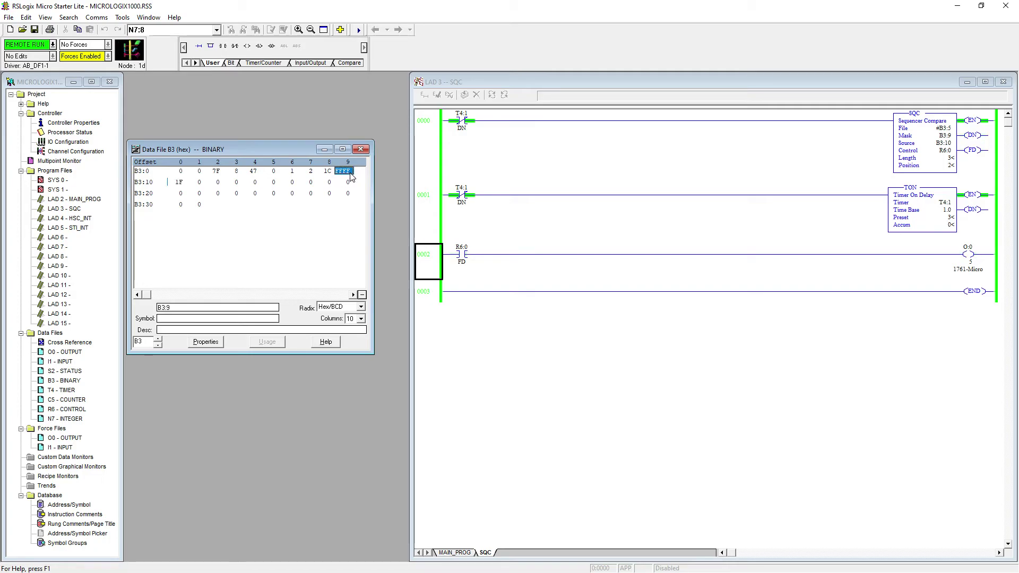
left_click(360, 306)
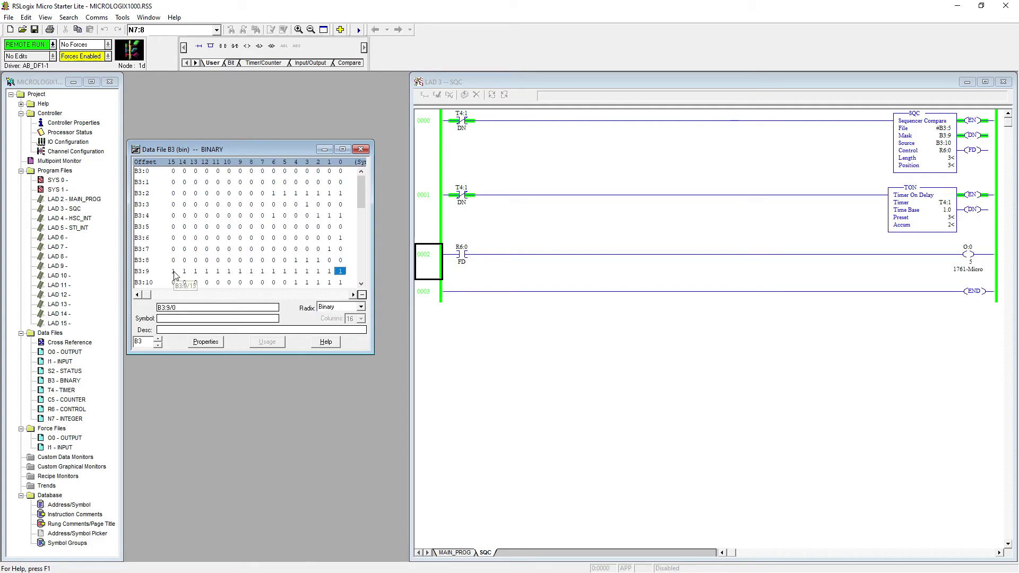
left_click(173, 272)
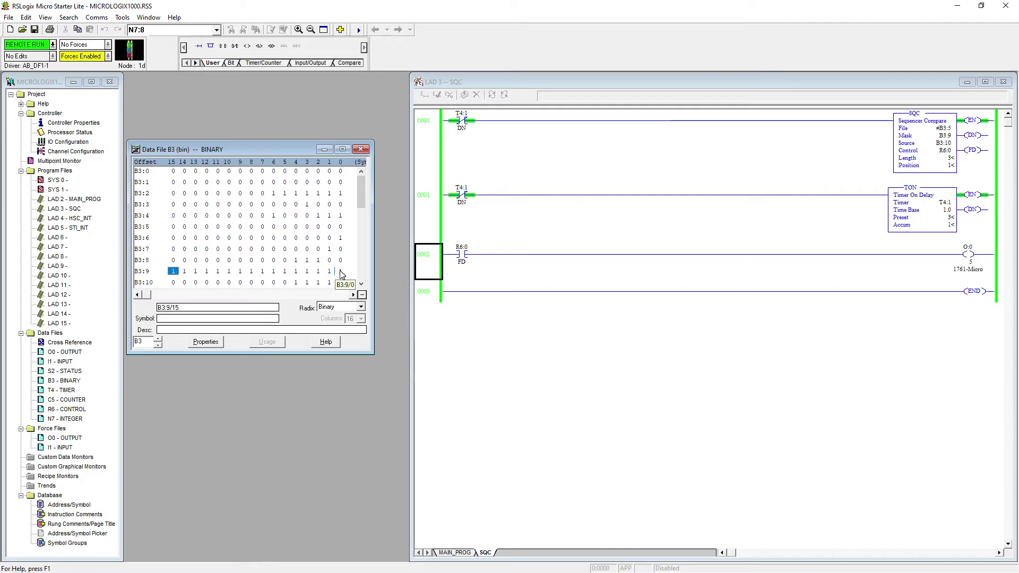
left_click(274, 250)
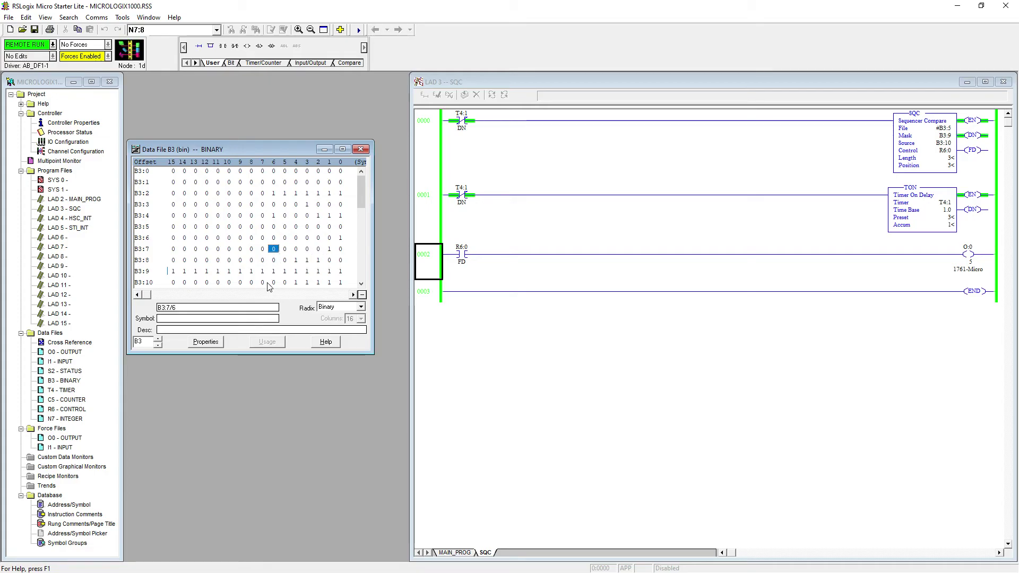
left_click(173, 283)
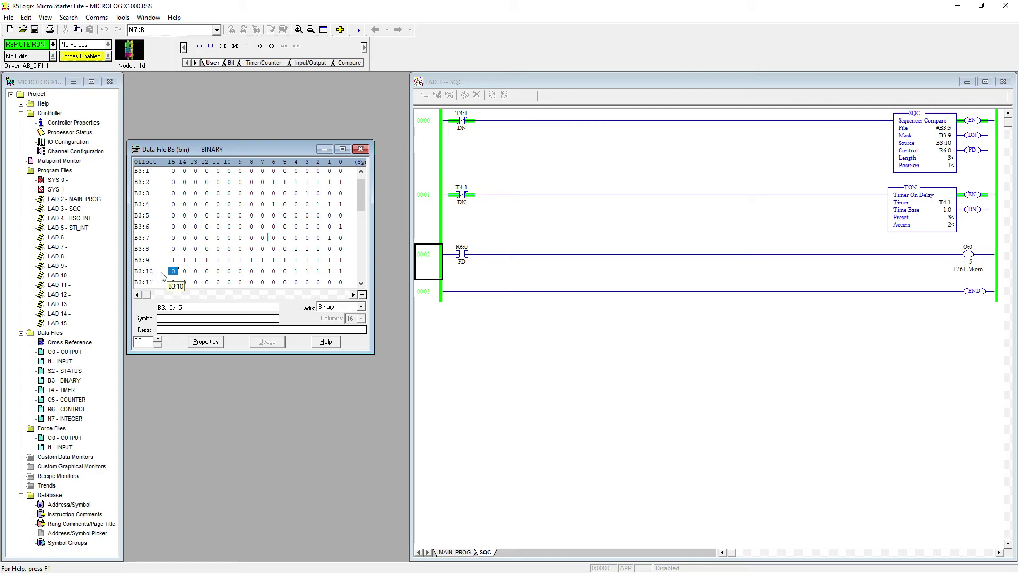
left_click(295, 272)
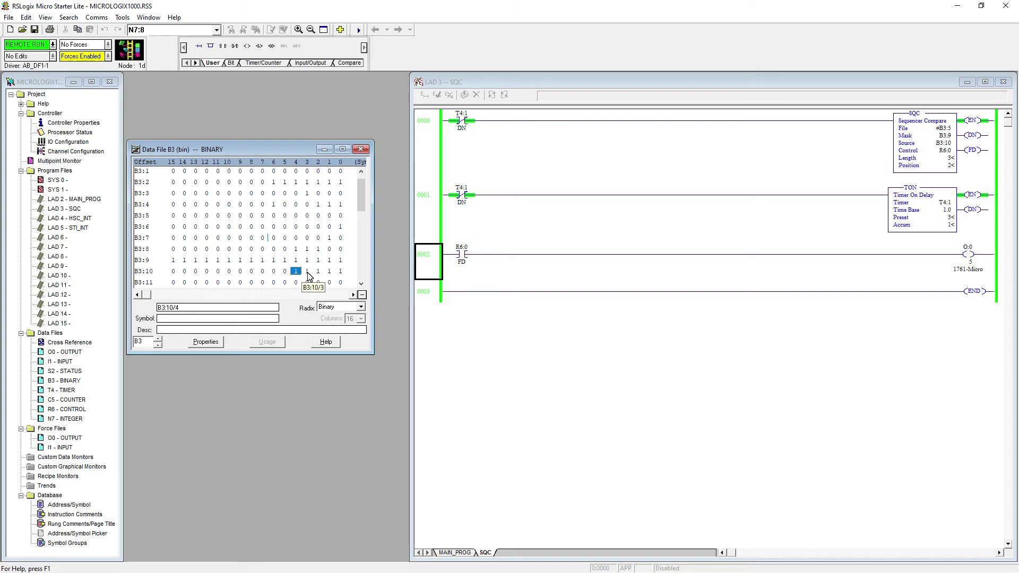
left_click(329, 271)
left_click(340, 260)
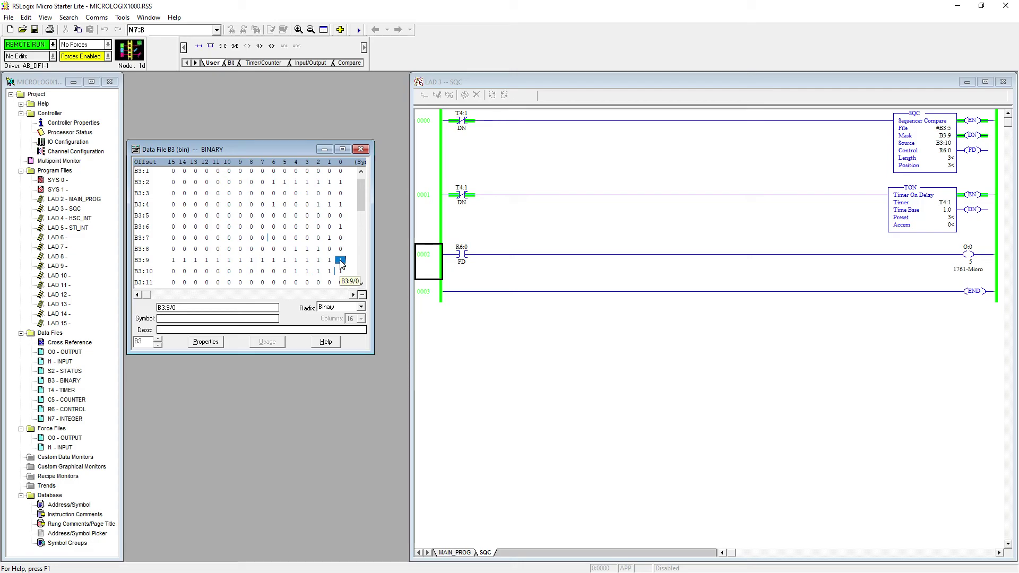